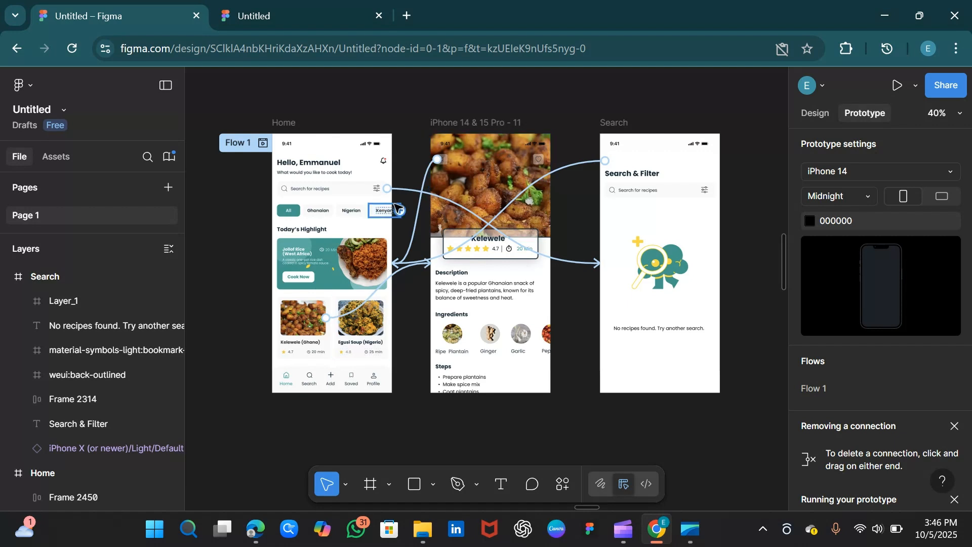
# Delete the recipe frame's back-link to Home and the Home search bar's link to the Search frame.
pyautogui.click(420, 199)
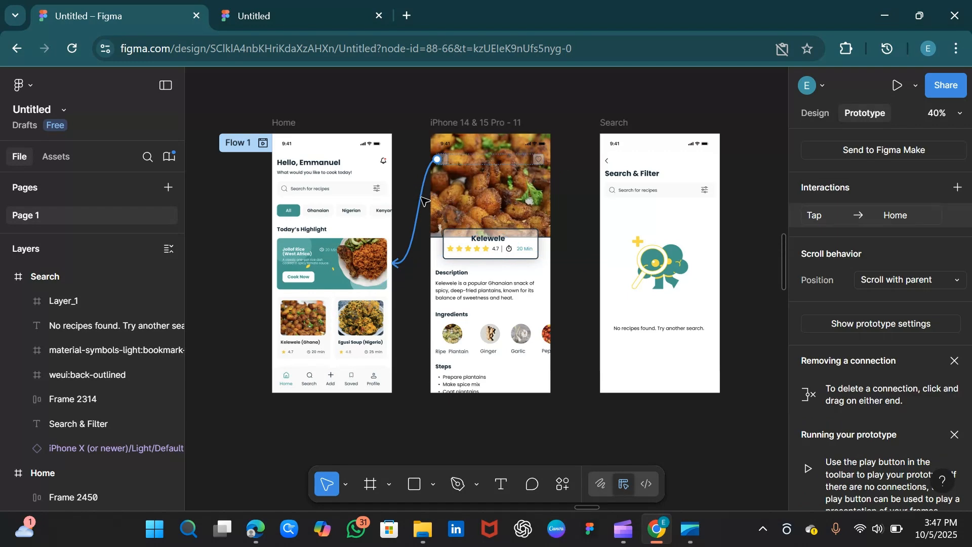
pyautogui.press('Delete')
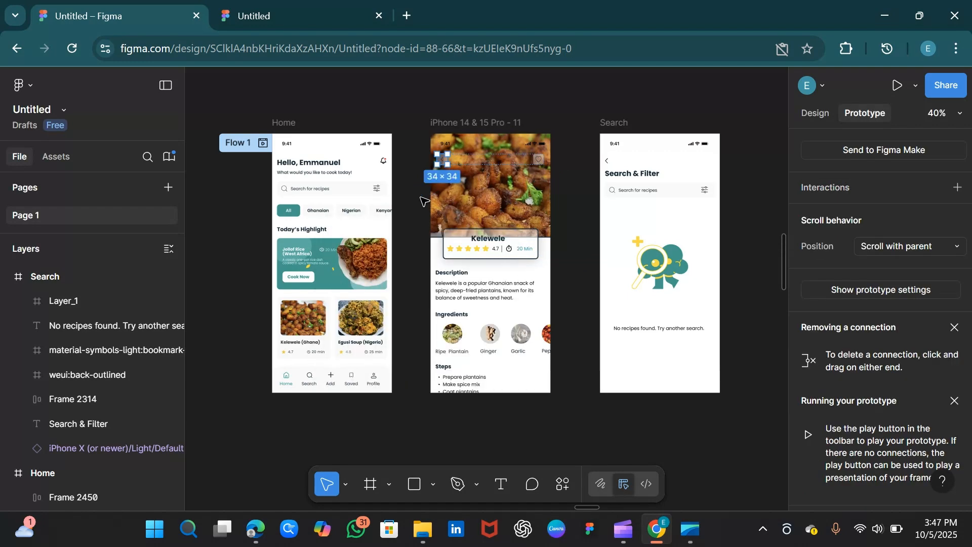
pyautogui.click(283, 124)
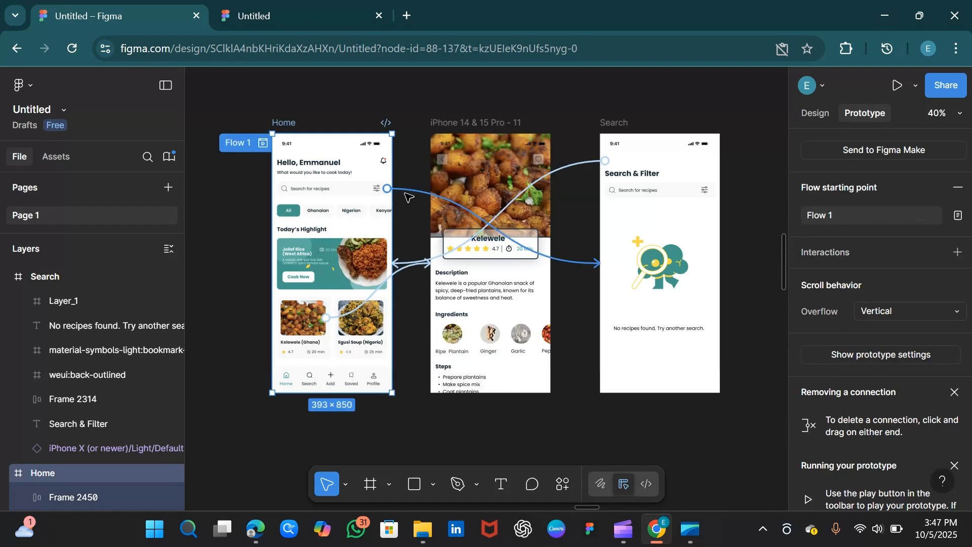
pyautogui.click(412, 190)
pyautogui.press('Delete')
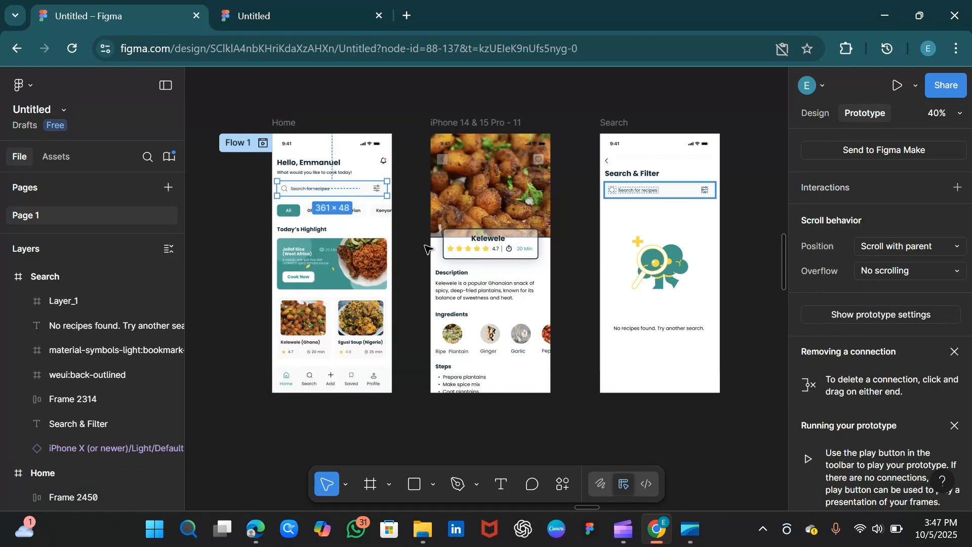
# Delete the remaining prototype connections from the Search back arrow and the Kelewele card.
pyautogui.click(286, 124)
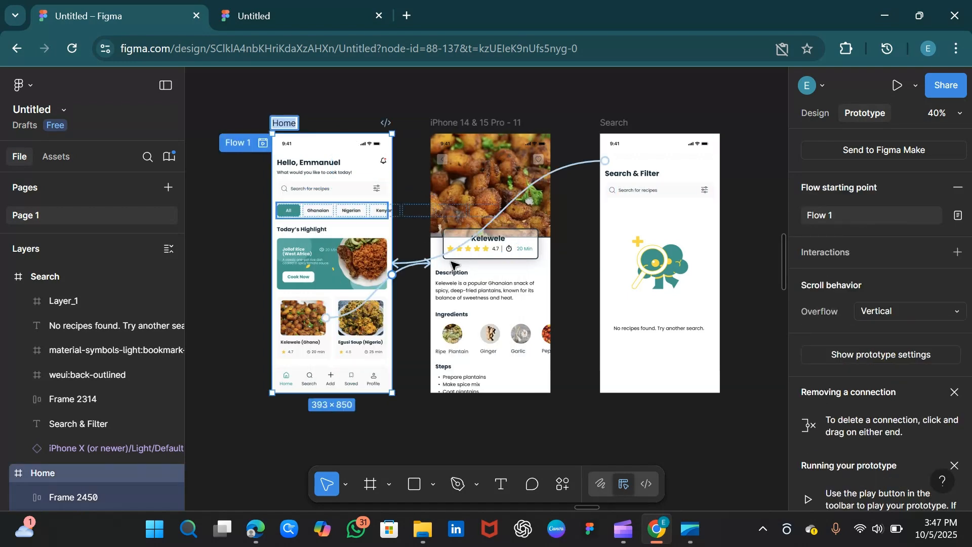
pyautogui.click(453, 253)
pyautogui.click(453, 253)
pyautogui.press('Delete')
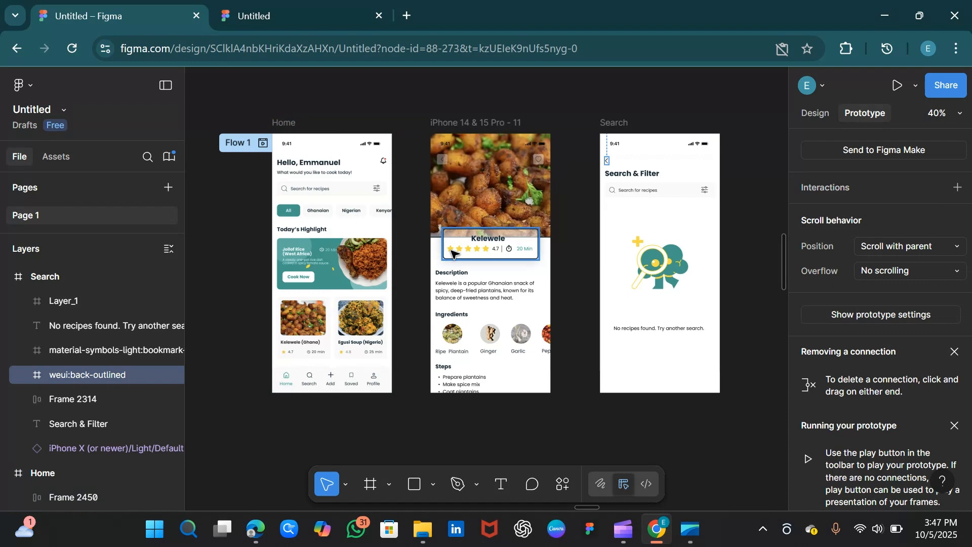
pyautogui.click(292, 127)
pyautogui.moveTo(330, 324); pyautogui.dragTo(433, 264)
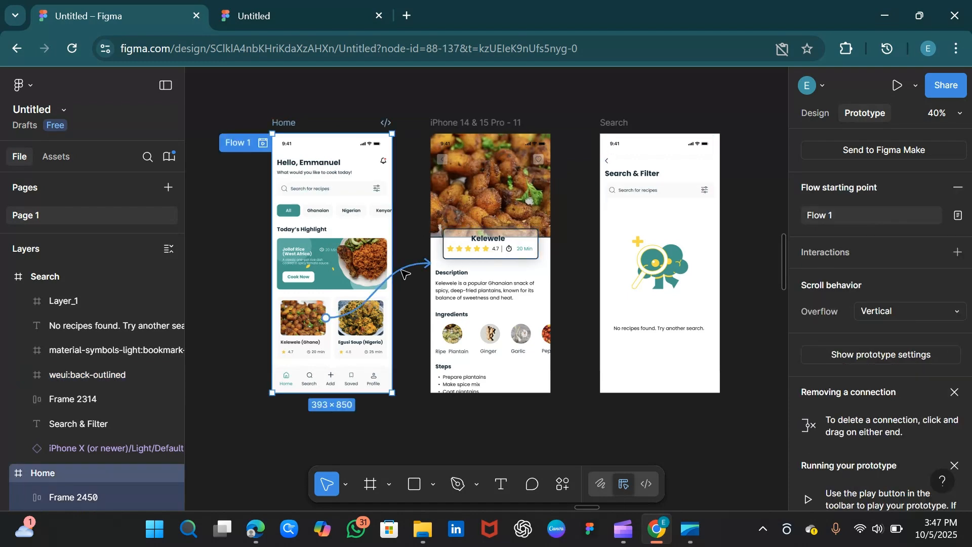
pyautogui.press('Delete')
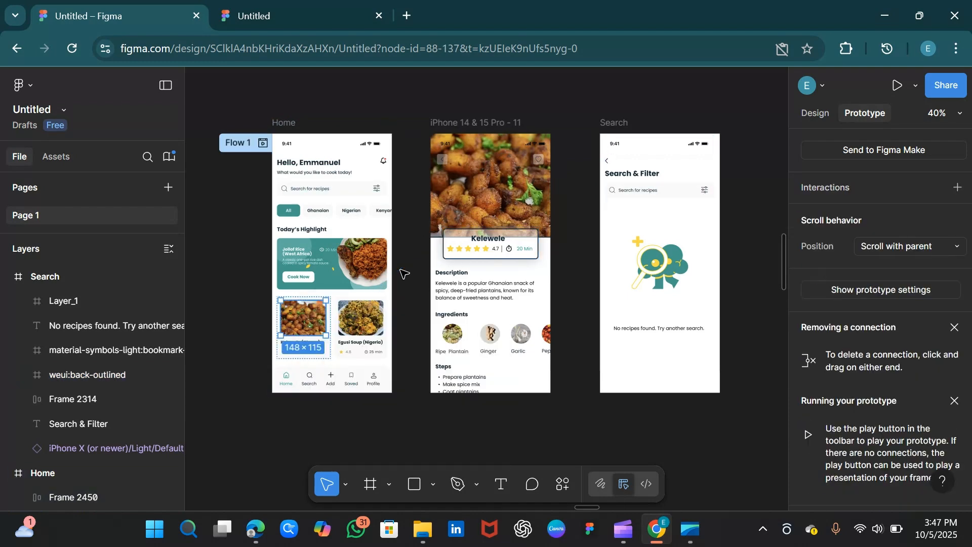
# Nudge the recipe detail frame slightly to the right.
pyautogui.click(283, 126)
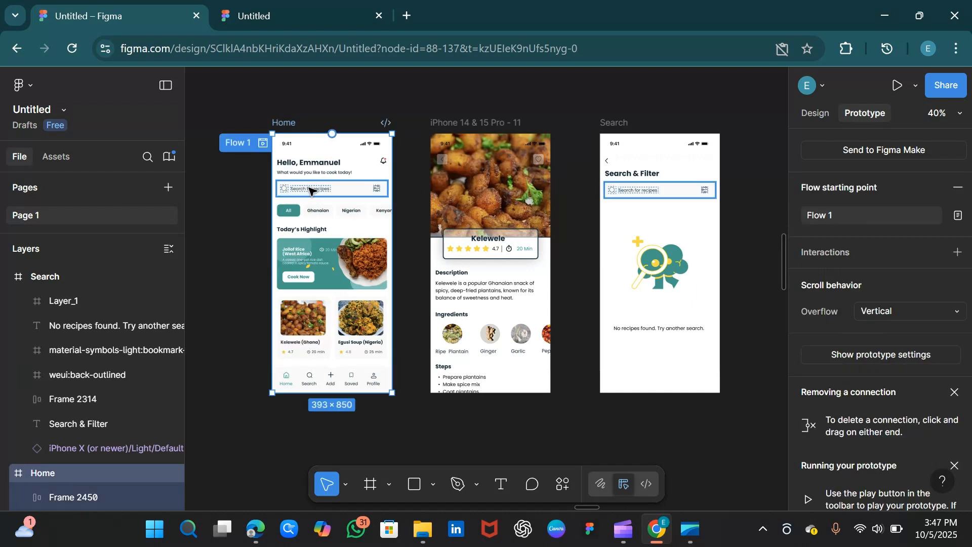
pyautogui.moveTo(476, 129); pyautogui.dragTo(488, 127)
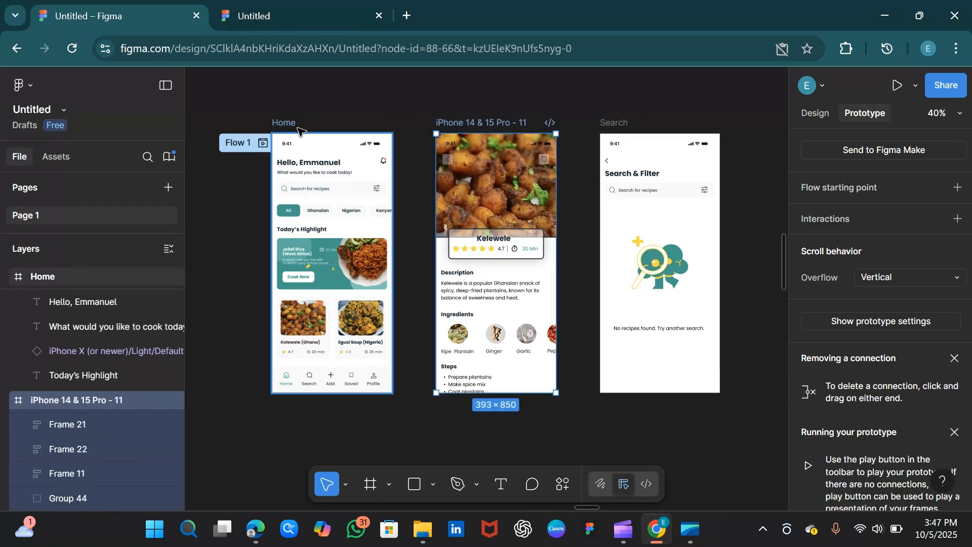
pyautogui.click(348, 100)
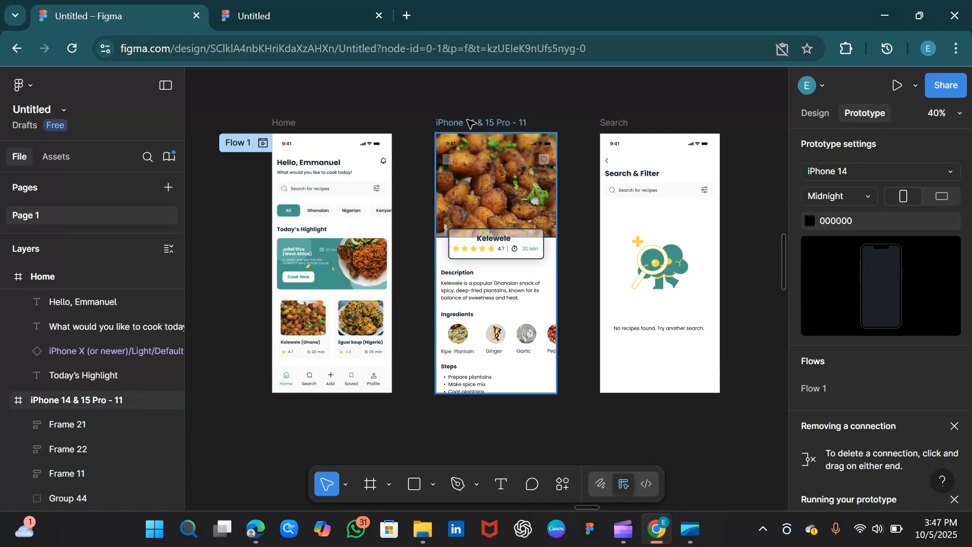
# Connect the Kelewele card image on Home to the recipe detail frame with an on-tap navigate interaction.
pyautogui.click(291, 124)
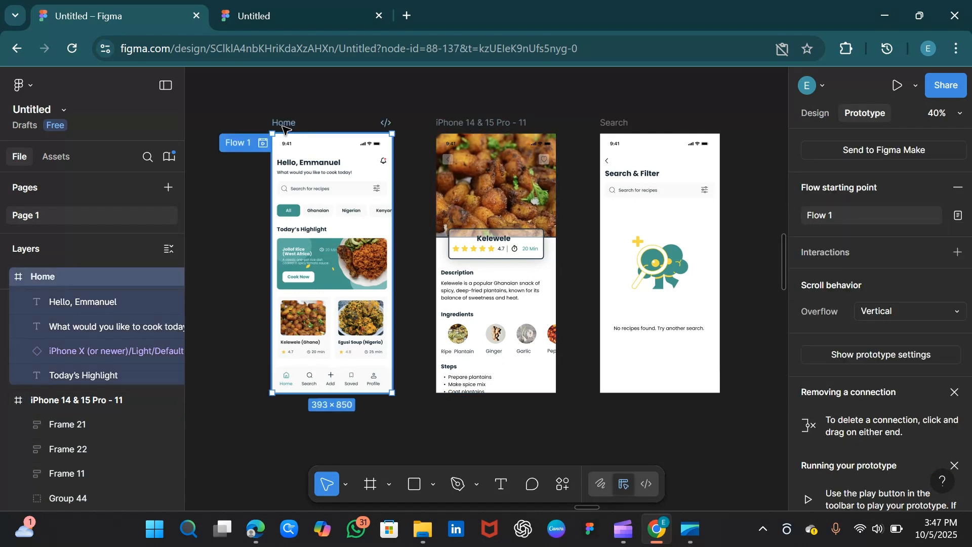
pyautogui.click(311, 329)
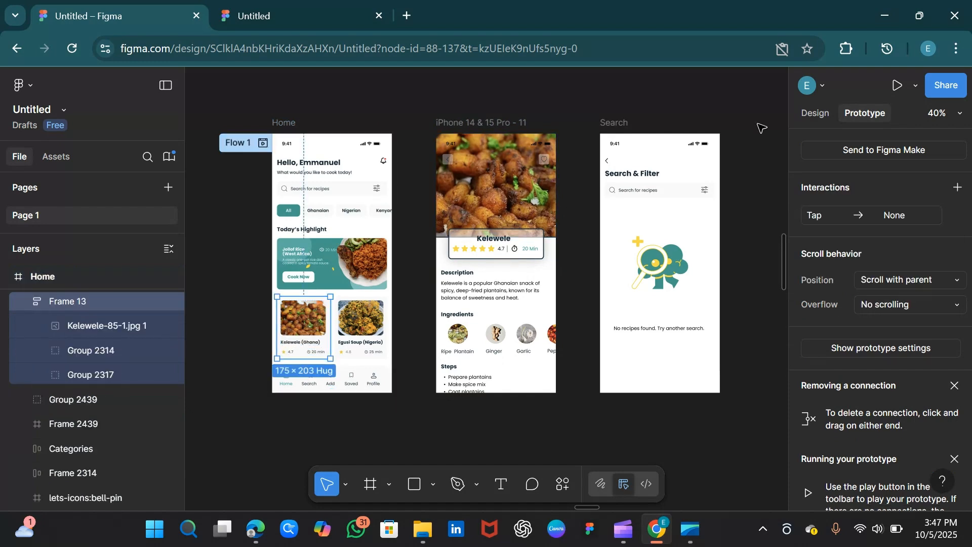
pyautogui.click(808, 115)
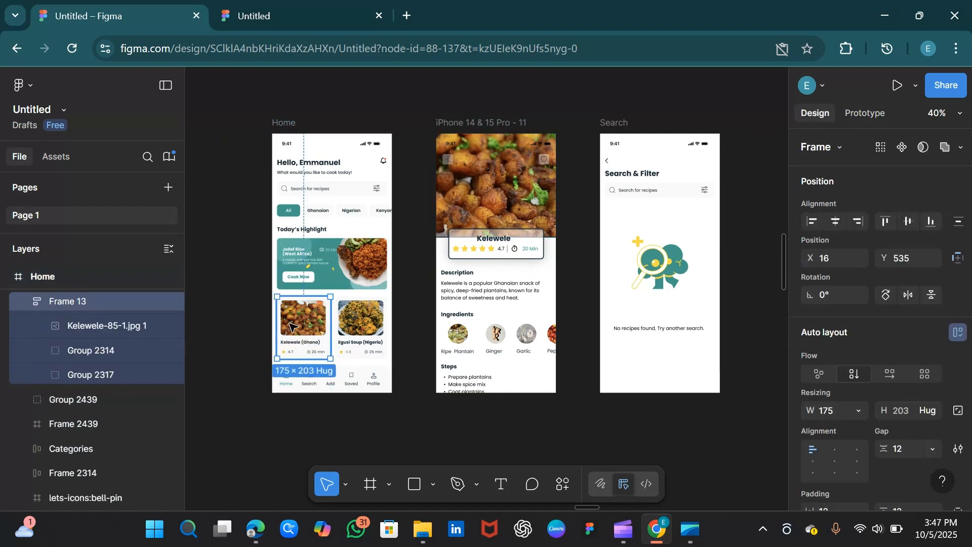
pyautogui.click(291, 326)
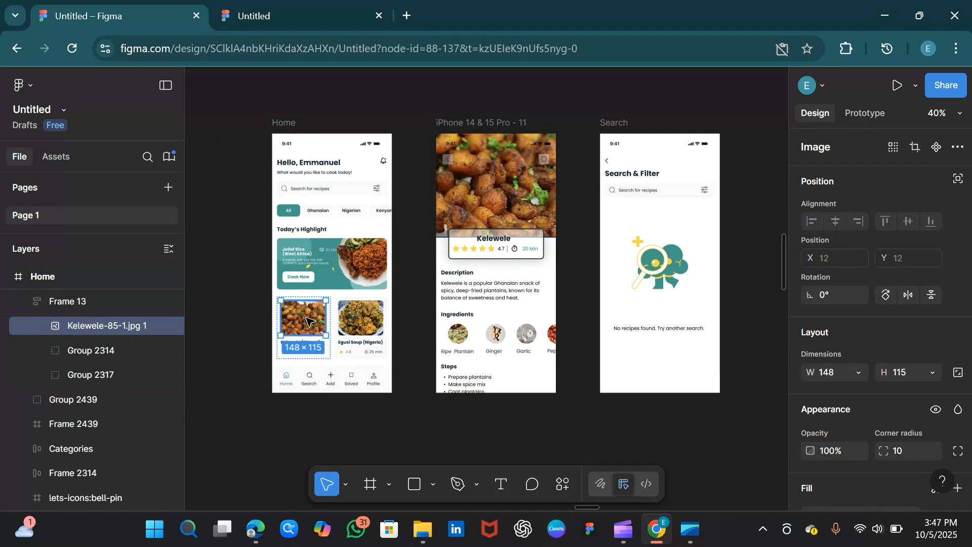
pyautogui.click(871, 113)
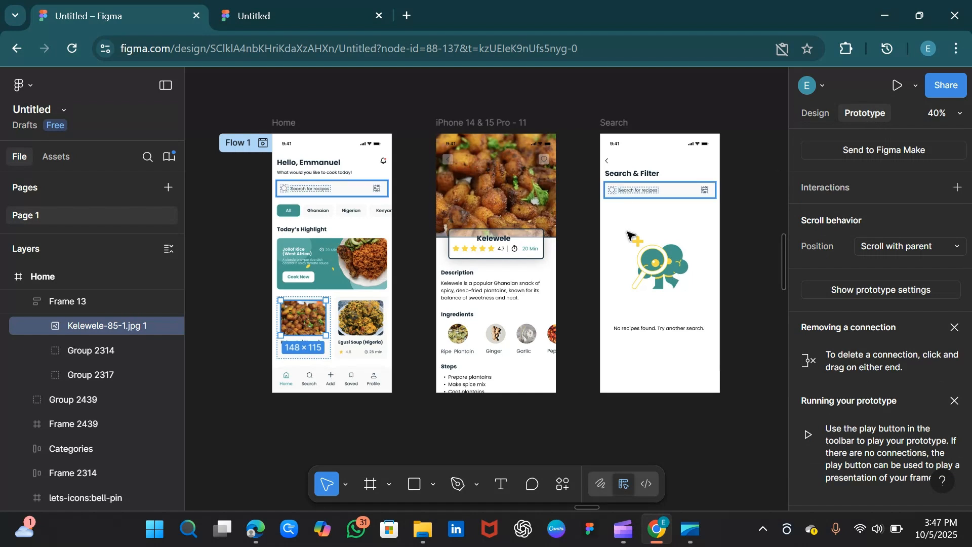
pyautogui.moveTo(309, 321)
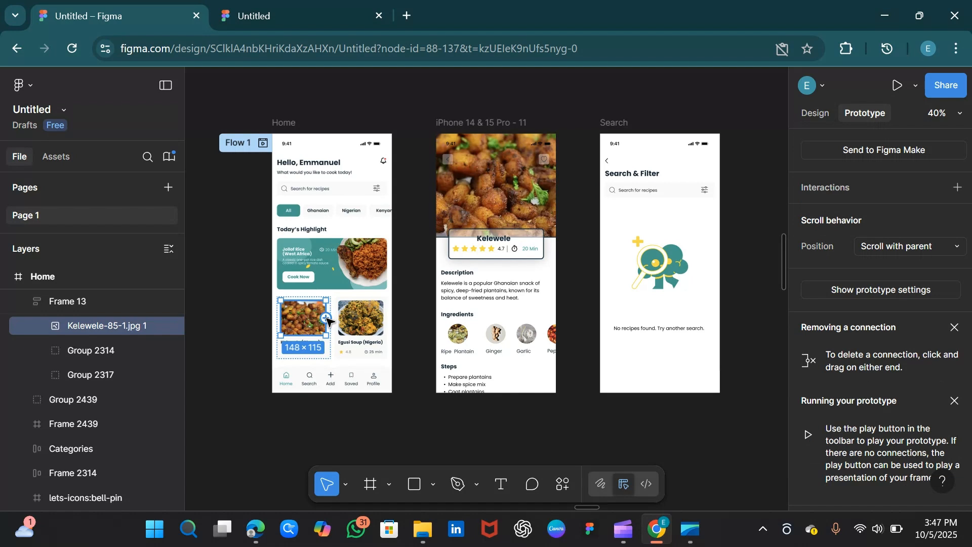
pyautogui.moveTo(326, 318); pyautogui.dragTo(449, 260)
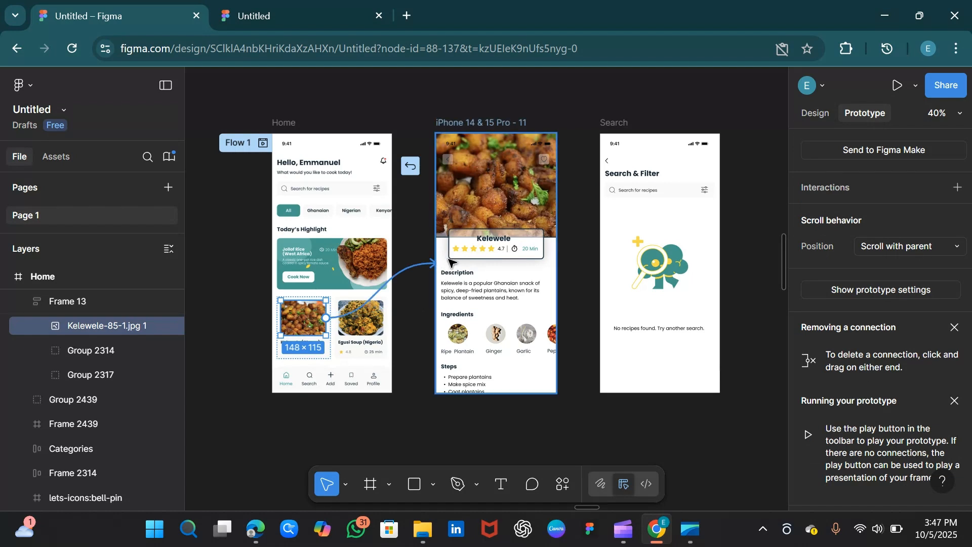
pyautogui.moveTo(448, 260); pyautogui.dragTo(480, 264)
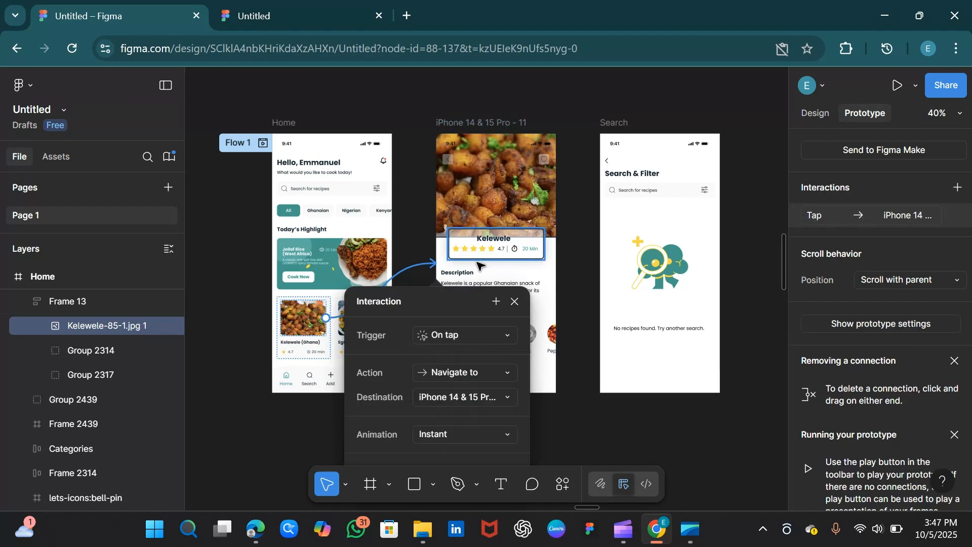
# Set the card interaction's animation to Smart animate.
pyautogui.moveTo(448, 295); pyautogui.dragTo(610, 200)
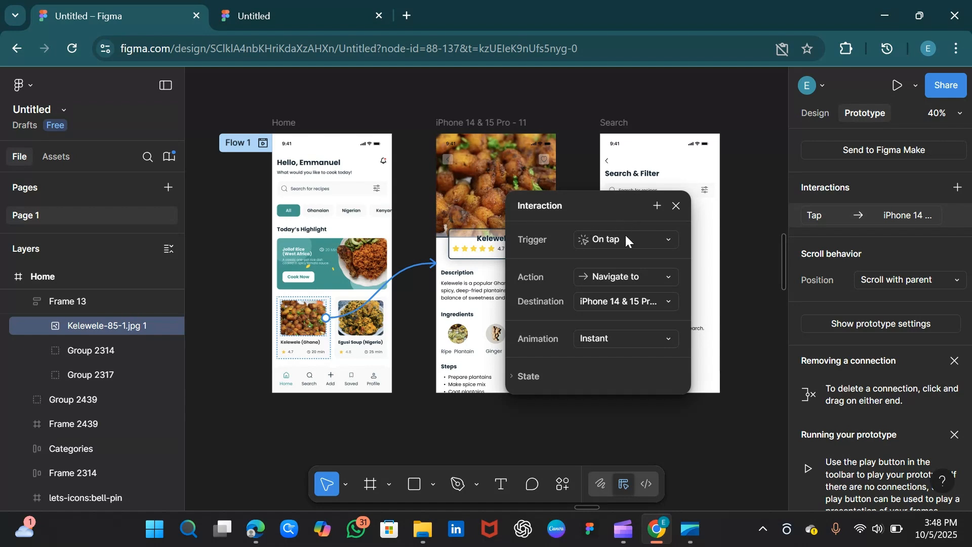
pyautogui.click(666, 239)
pyautogui.click(665, 239)
pyautogui.click(667, 341)
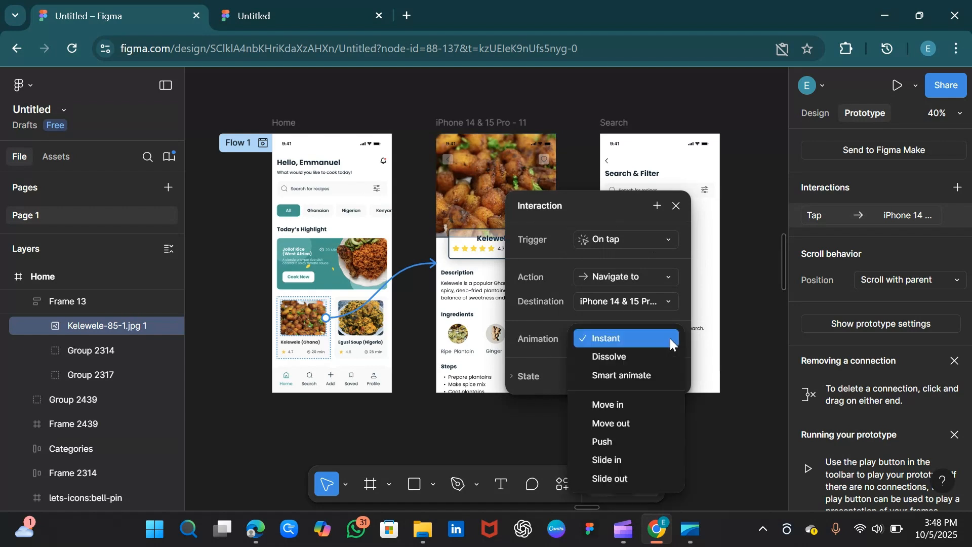
pyautogui.click(631, 374)
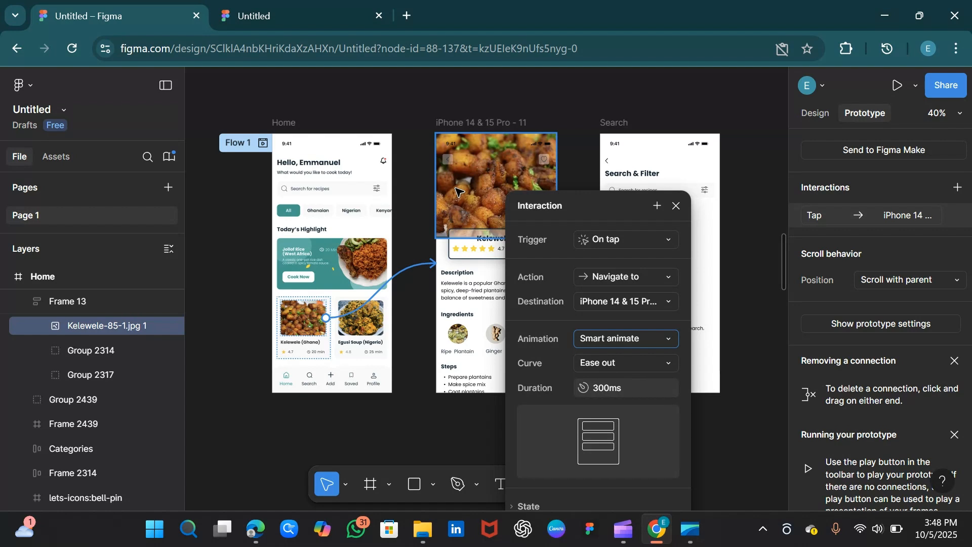
pyautogui.click(676, 207)
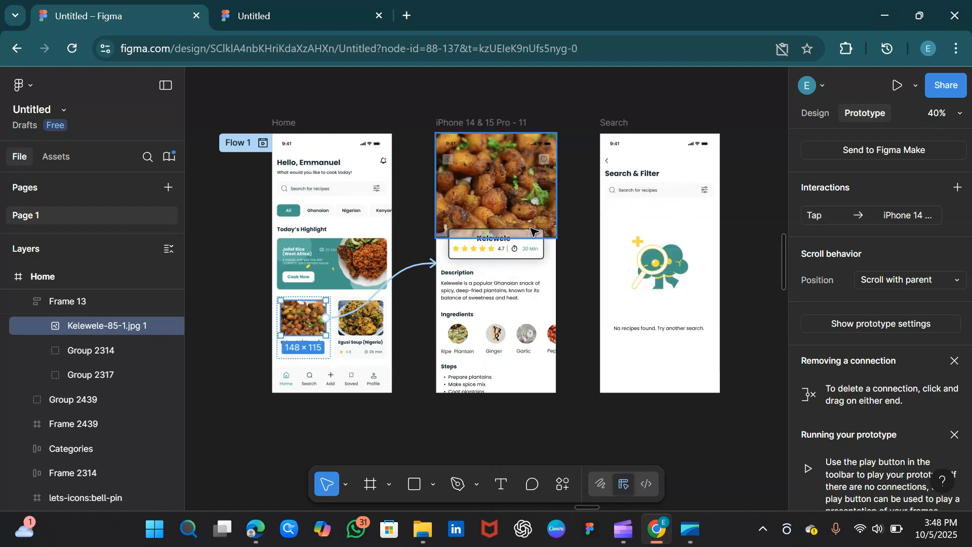
# Connect the Home search bar to the Search frame with an on-tap navigate interaction.
pyautogui.doubleClick(314, 194)
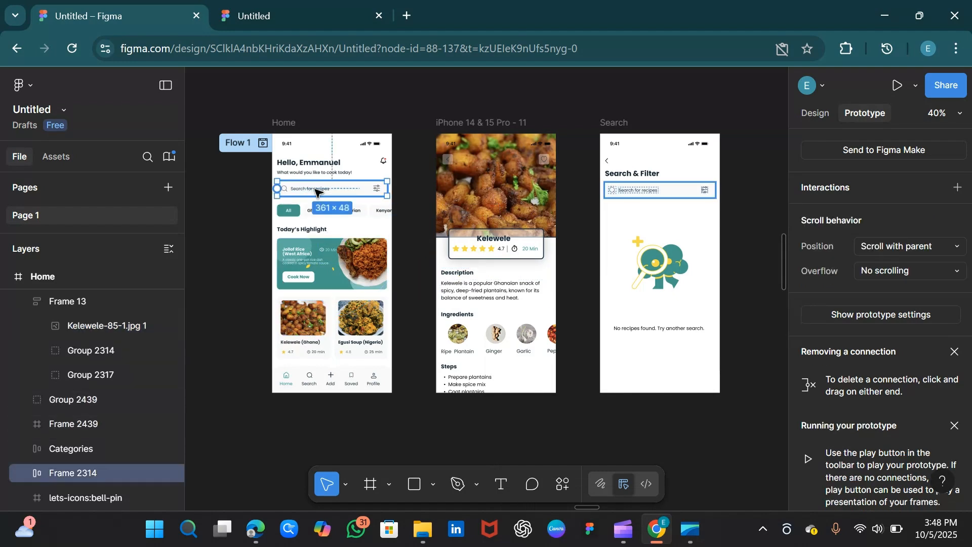
pyautogui.click(619, 123)
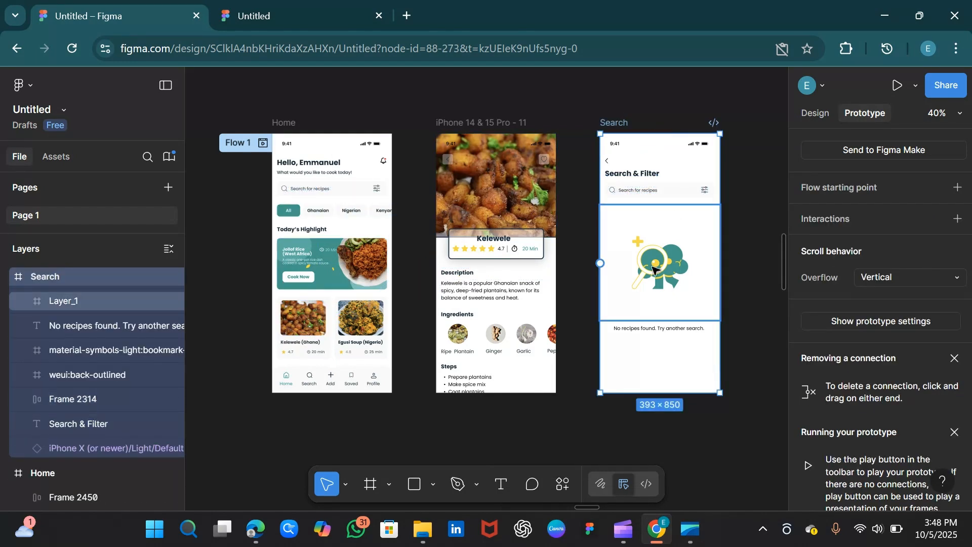
pyautogui.click(334, 198)
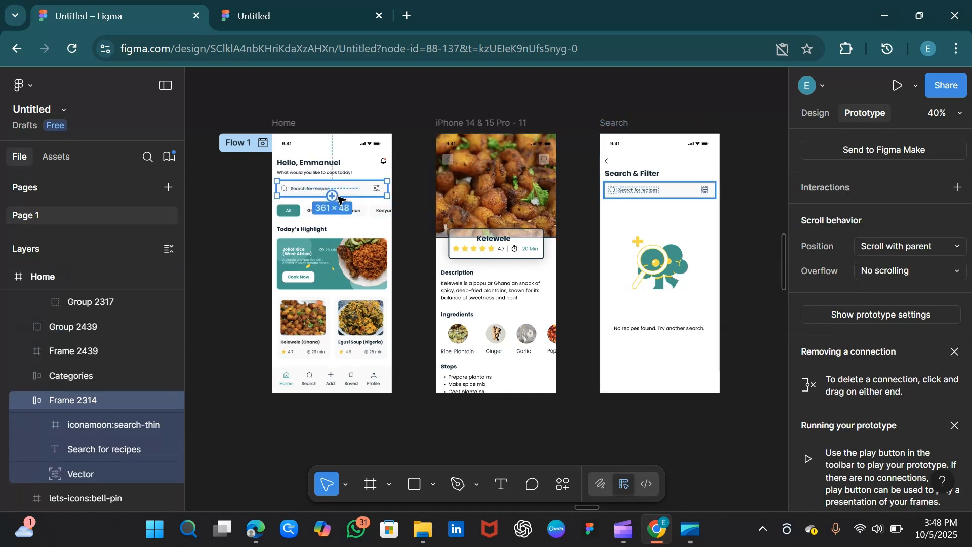
pyautogui.moveTo(388, 189); pyautogui.dragTo(628, 223)
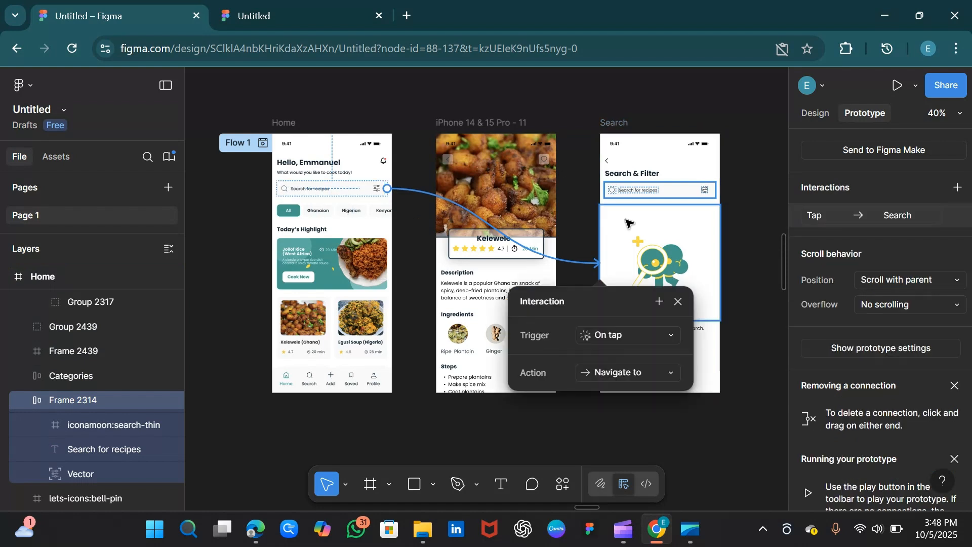
pyautogui.moveTo(604, 299); pyautogui.dragTo(649, 199)
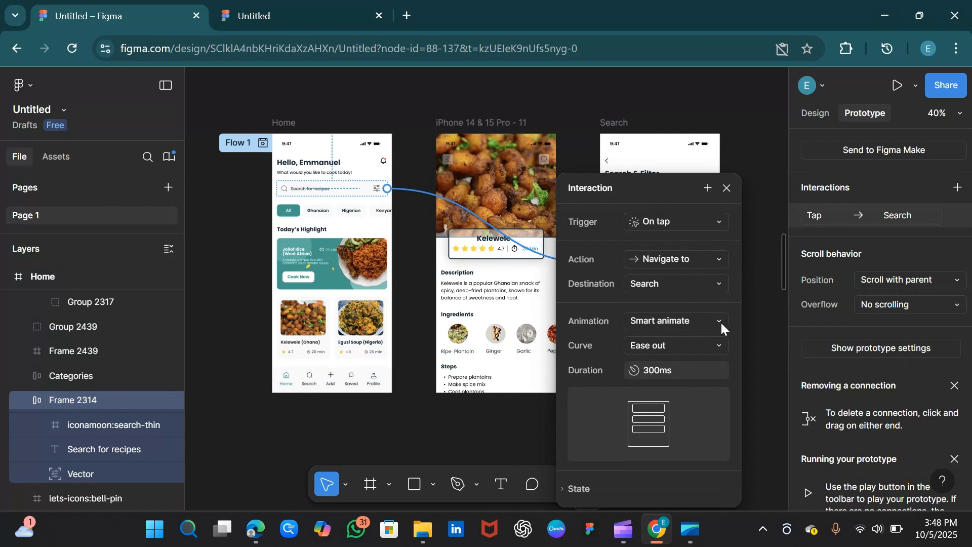
pyautogui.click(728, 188)
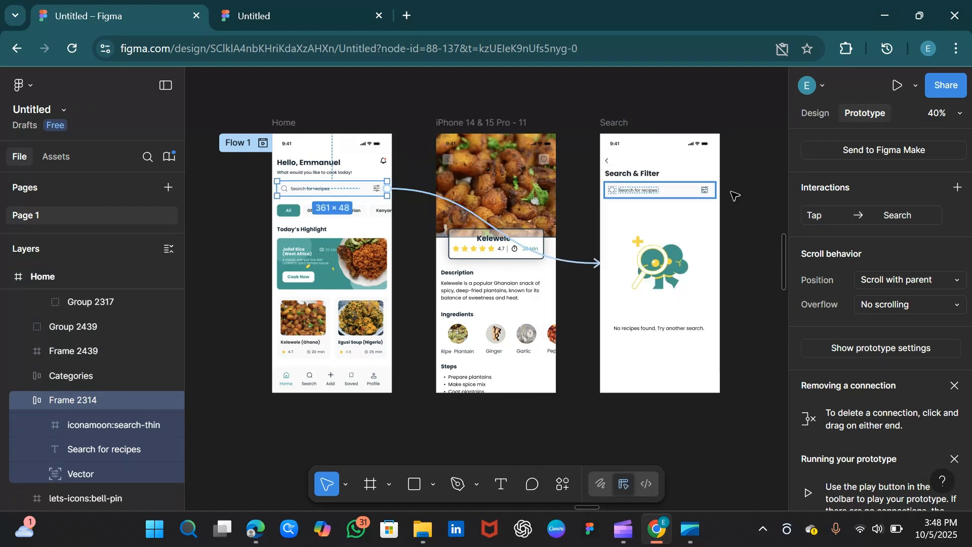
# Connect the Search screen's back arrow to the Home frame with an on-tap navigate interaction.
pyautogui.click(615, 139)
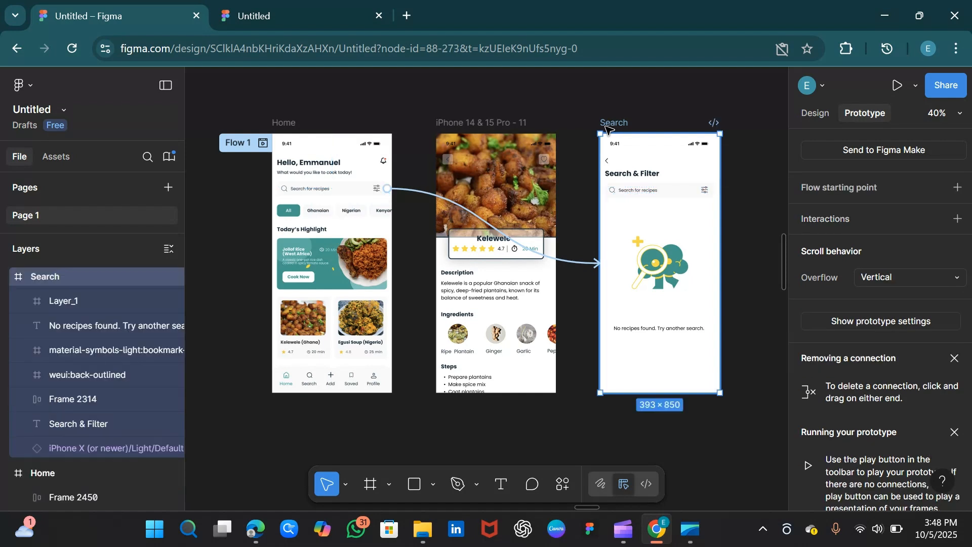
pyautogui.click(608, 161)
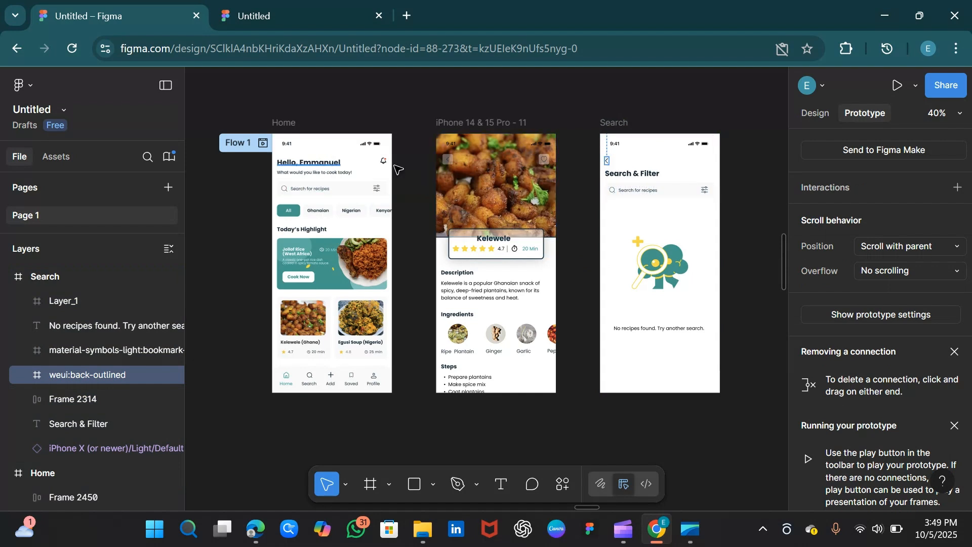
pyautogui.moveTo(608, 165)
pyautogui.moveTo(608, 164); pyautogui.dragTo(352, 242)
pyautogui.moveTo(427, 294); pyautogui.dragTo(505, 186)
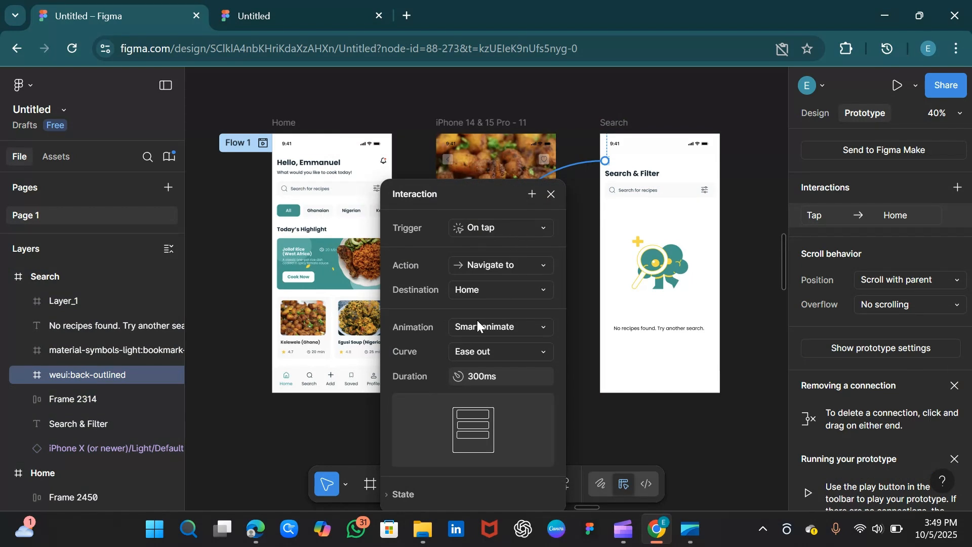
pyautogui.click(551, 195)
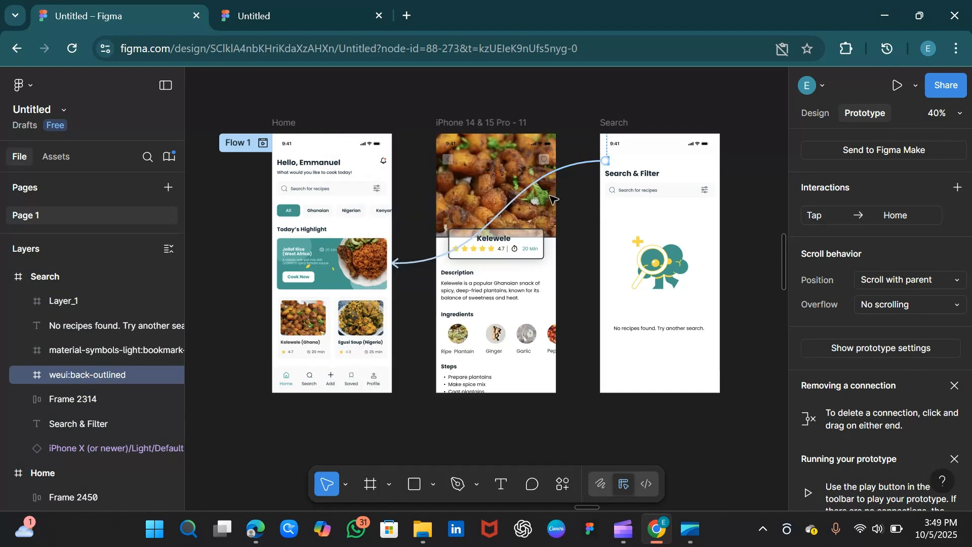
# Connect the recipe detail screen's back button to the Home frame with an on-tap navigate interaction using Smart animate.
pyautogui.click(454, 163)
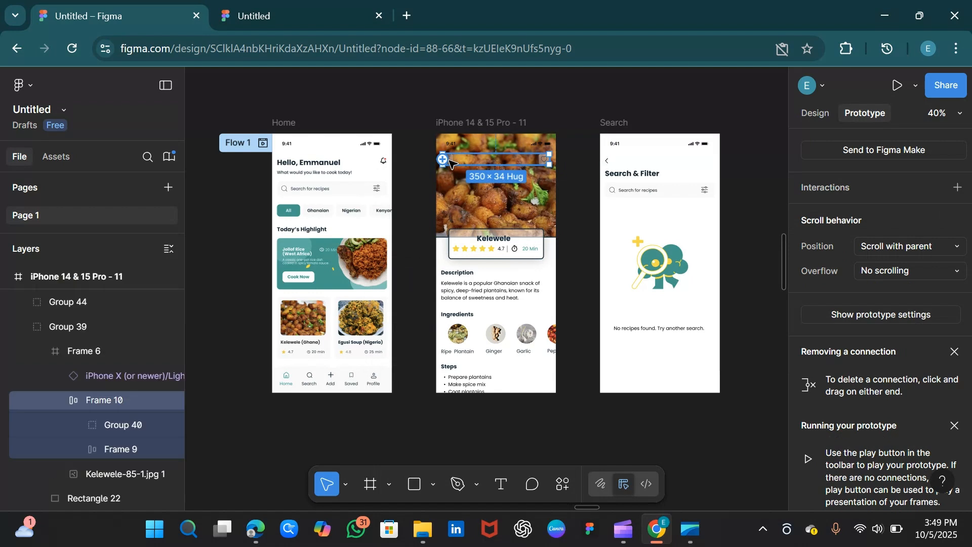
pyautogui.doubleClick(454, 163)
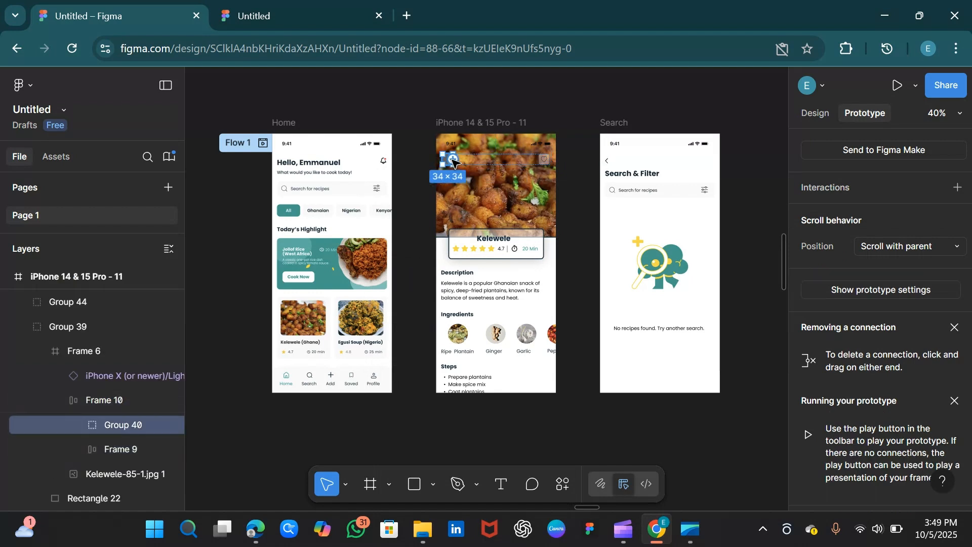
pyautogui.moveTo(453, 160); pyautogui.dragTo(368, 203)
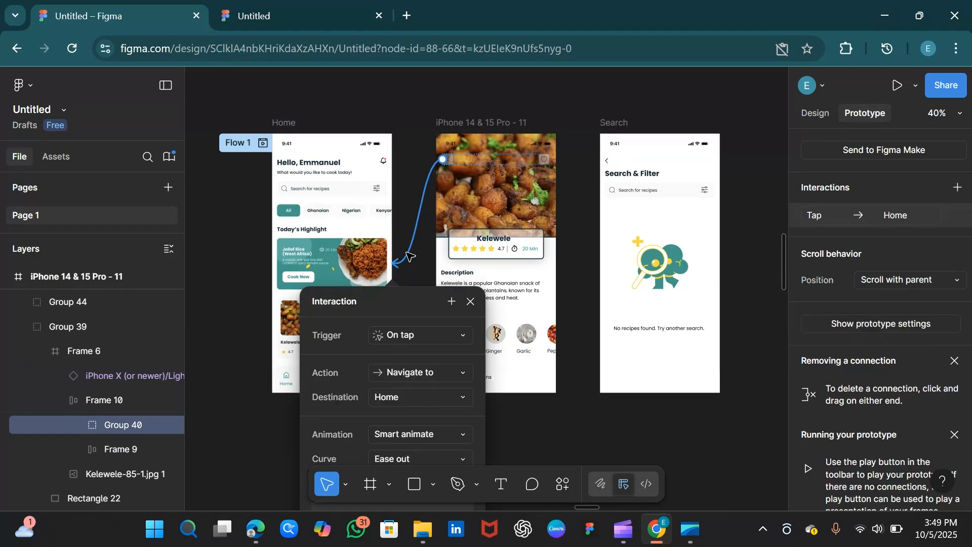
pyautogui.moveTo(402, 299); pyautogui.dragTo(437, 165)
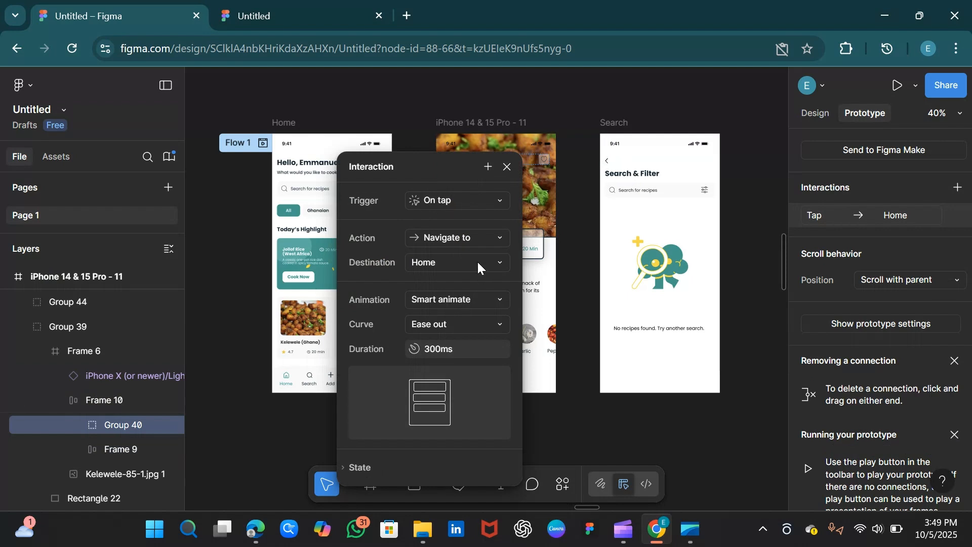
pyautogui.click(507, 167)
pyautogui.click(583, 389)
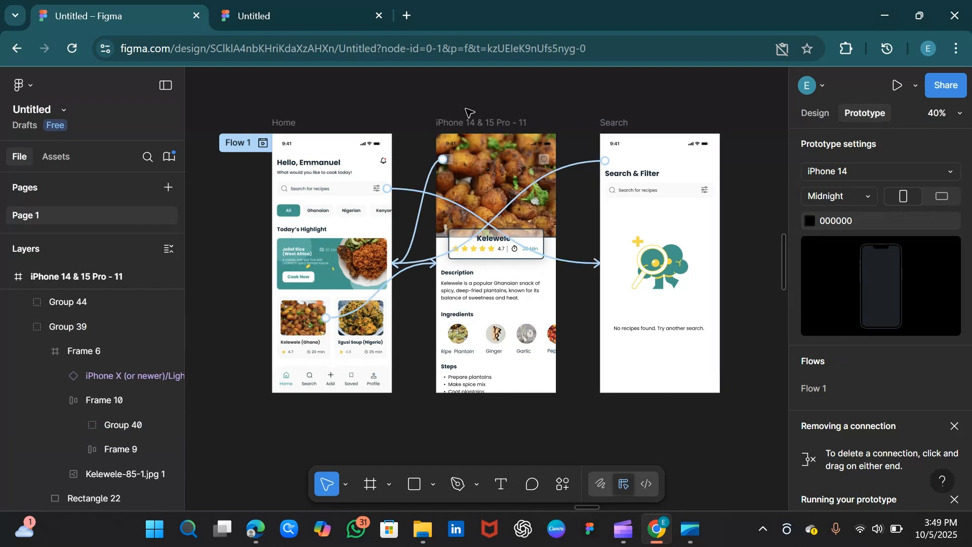
# Present the prototype from Home and test the search bar, back arrows and Kelewele card links.
pyautogui.click(284, 122)
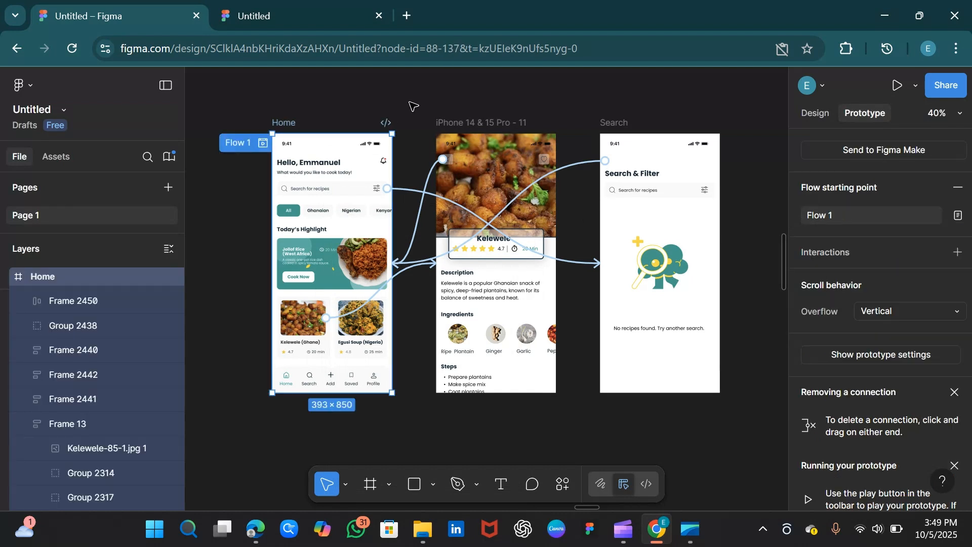
pyautogui.click(895, 87)
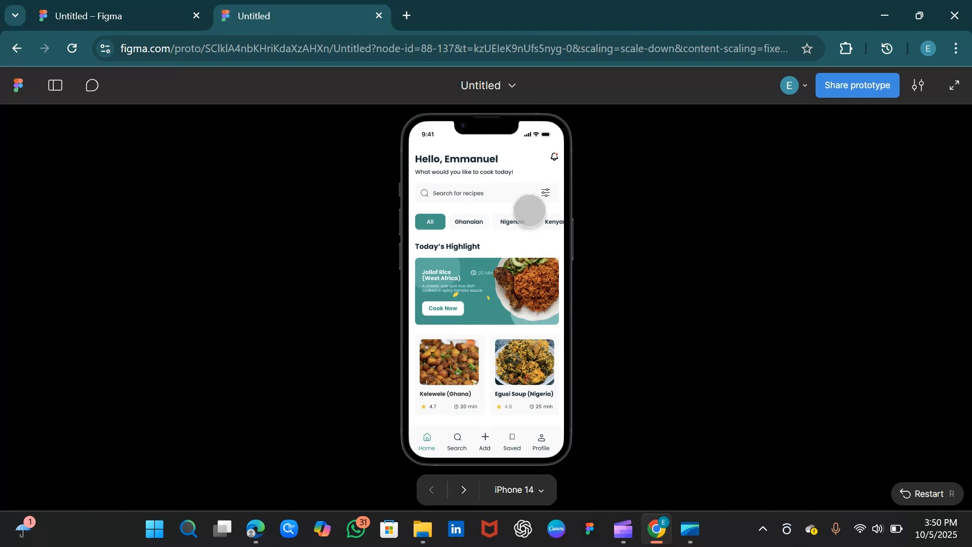
pyautogui.click(471, 195)
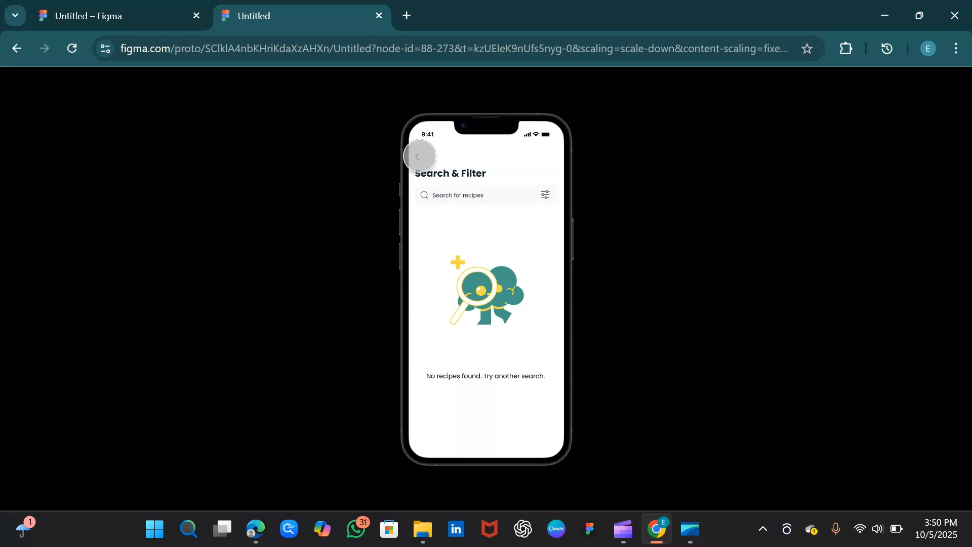
pyautogui.click(418, 157)
pyautogui.moveTo(502, 311)
pyautogui.mouseDown()
pyautogui.moveTo(504, 288)
pyautogui.moveTo(502, 315)
pyautogui.mouseUp()
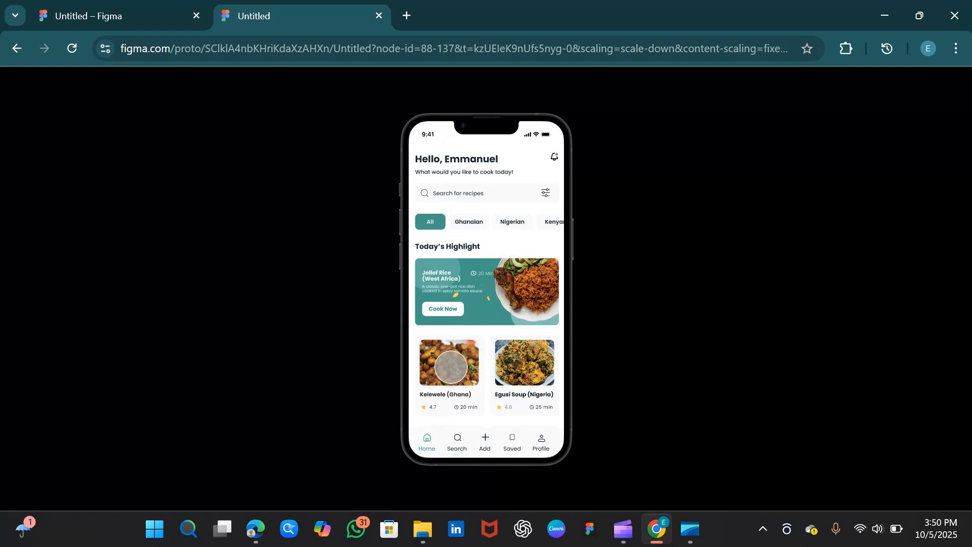
pyautogui.click(450, 364)
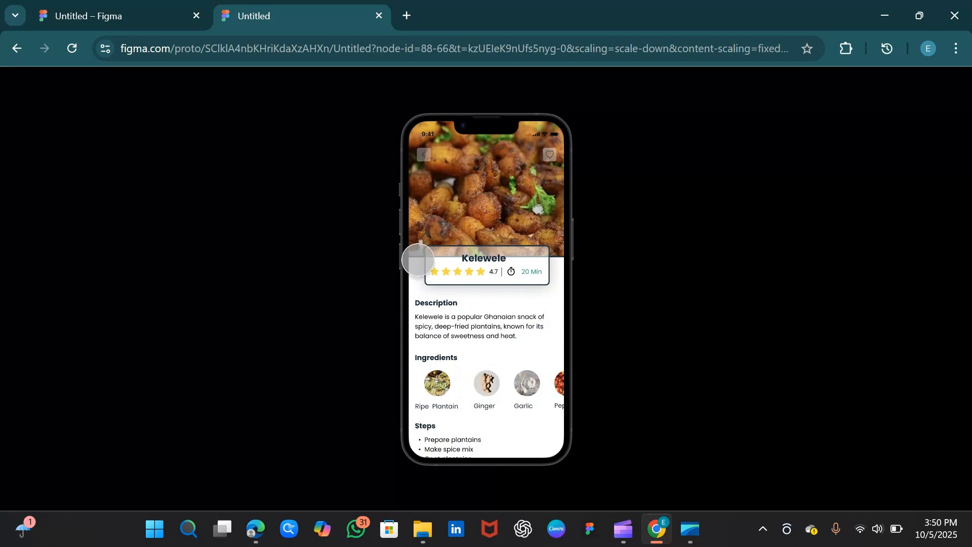
pyautogui.click(422, 155)
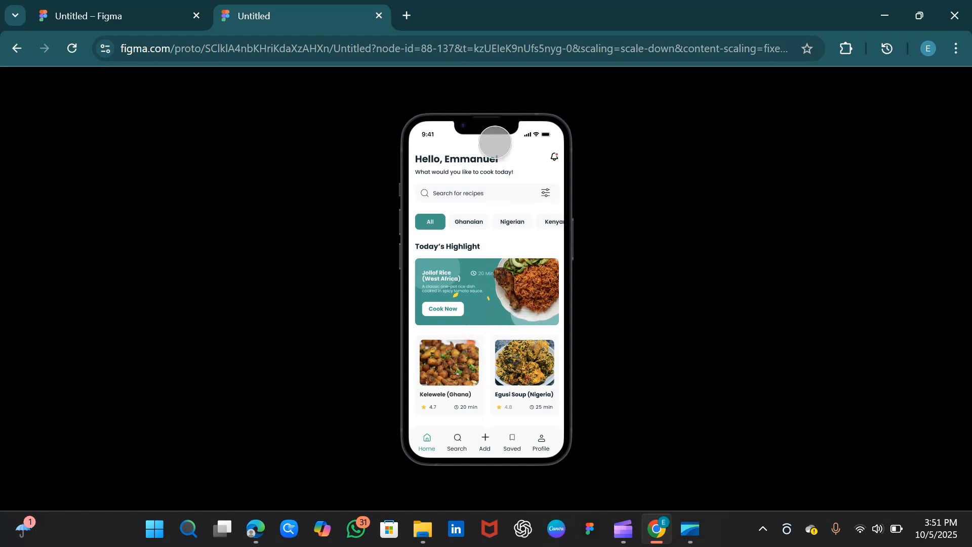
# Return to the design file and open the Home frame's share settings, then close them.
pyautogui.moveTo(968, 63)
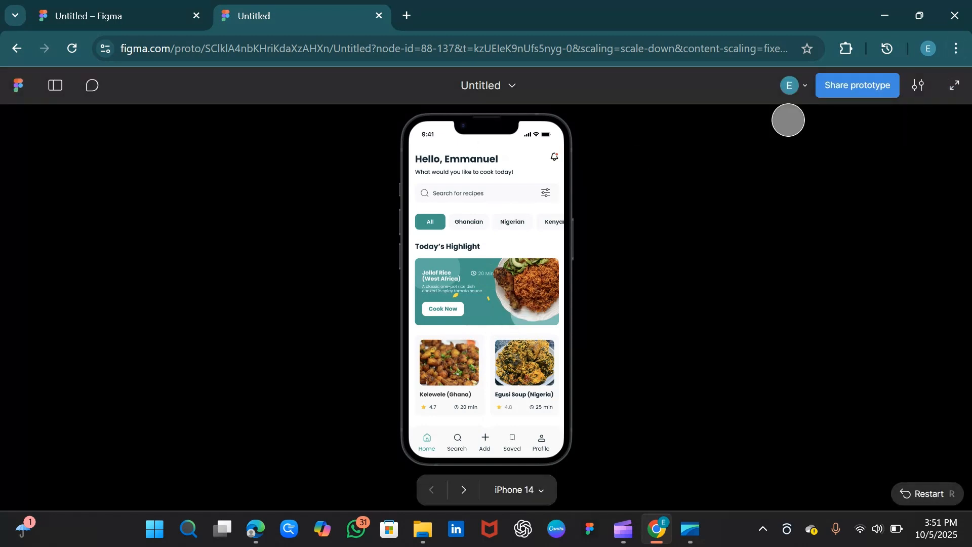
pyautogui.click(115, 18)
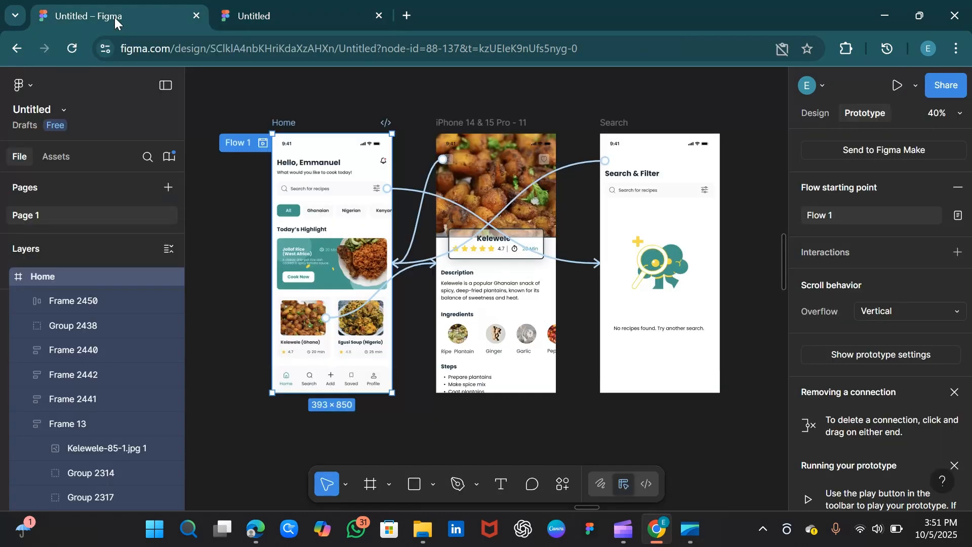
pyautogui.click(943, 86)
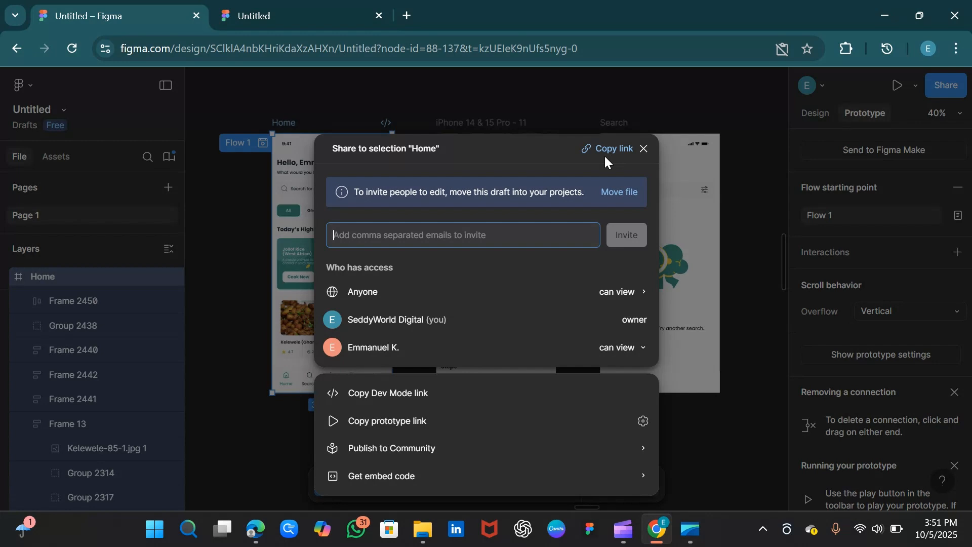
pyautogui.click(650, 151)
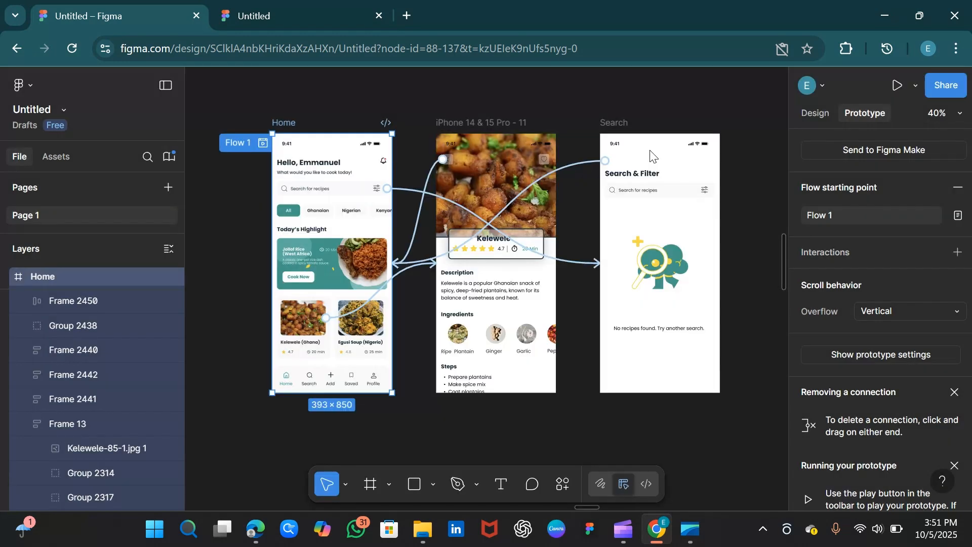
# Switch to the prototype tab and open the prototype's share dialog, then close it.
pyautogui.click(273, 14)
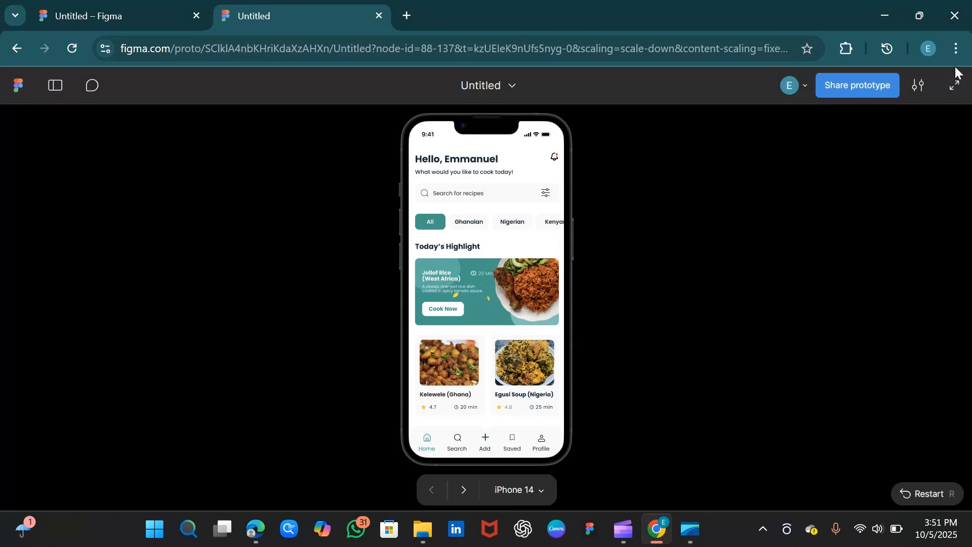
pyautogui.click(804, 87)
pyautogui.click(804, 87)
pyautogui.click(857, 84)
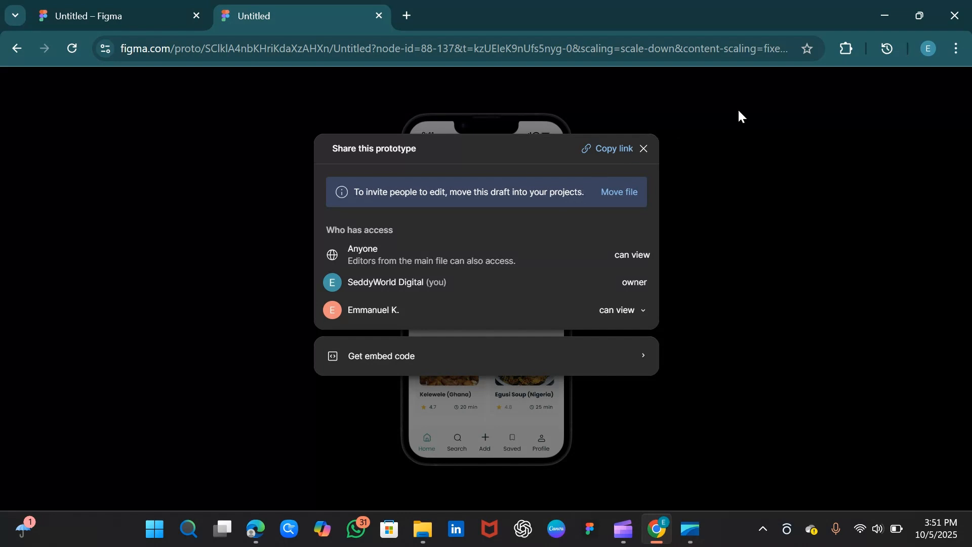
pyautogui.click(644, 148)
pyautogui.scroll(-1, 493, 266)
pyautogui.scroll(1, 492, 266)
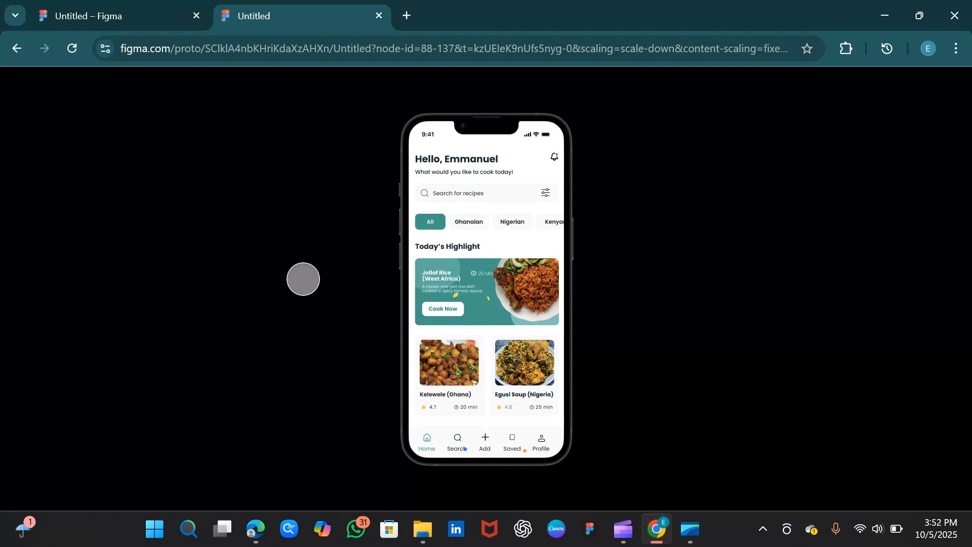
pyautogui.click(91, 23)
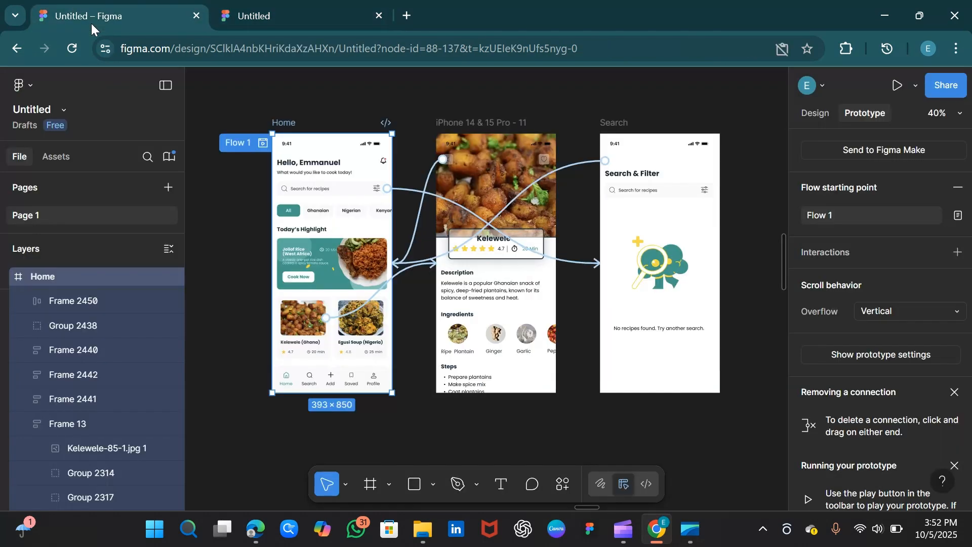